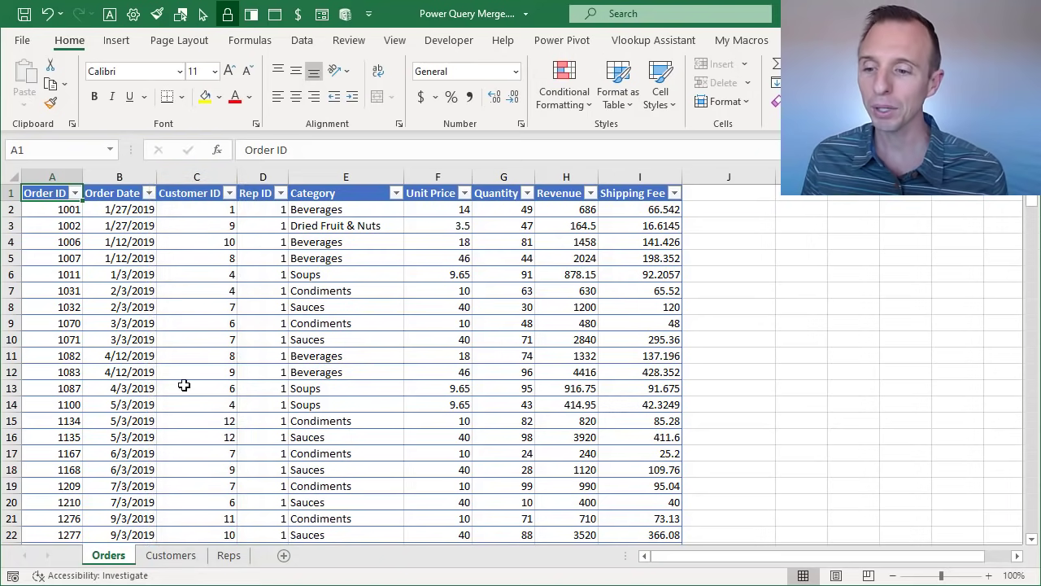
Step: Bring the table on the Customers sheet into the Power Query Editor as a new query
click(172, 555)
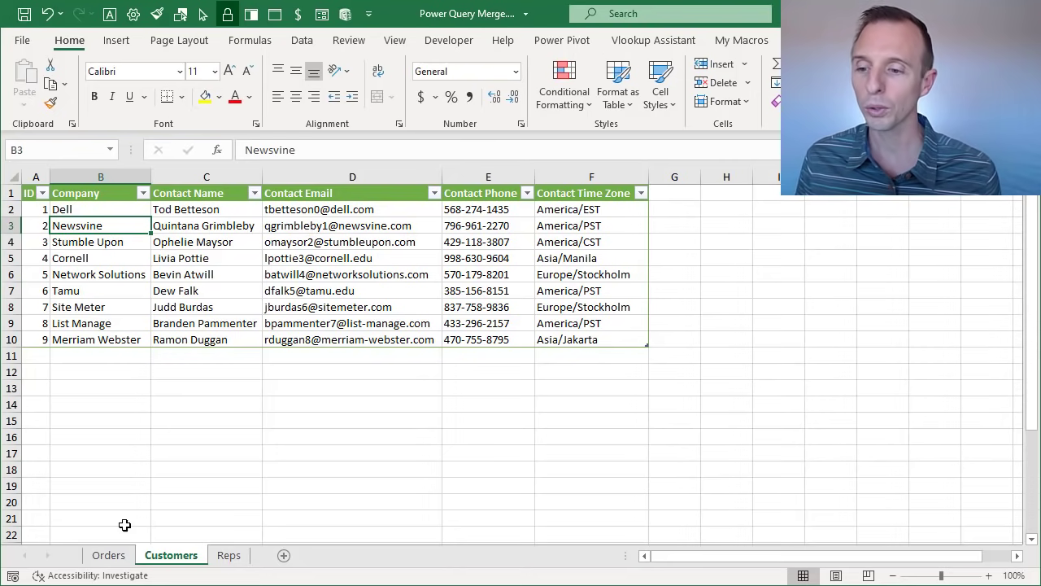
click(114, 554)
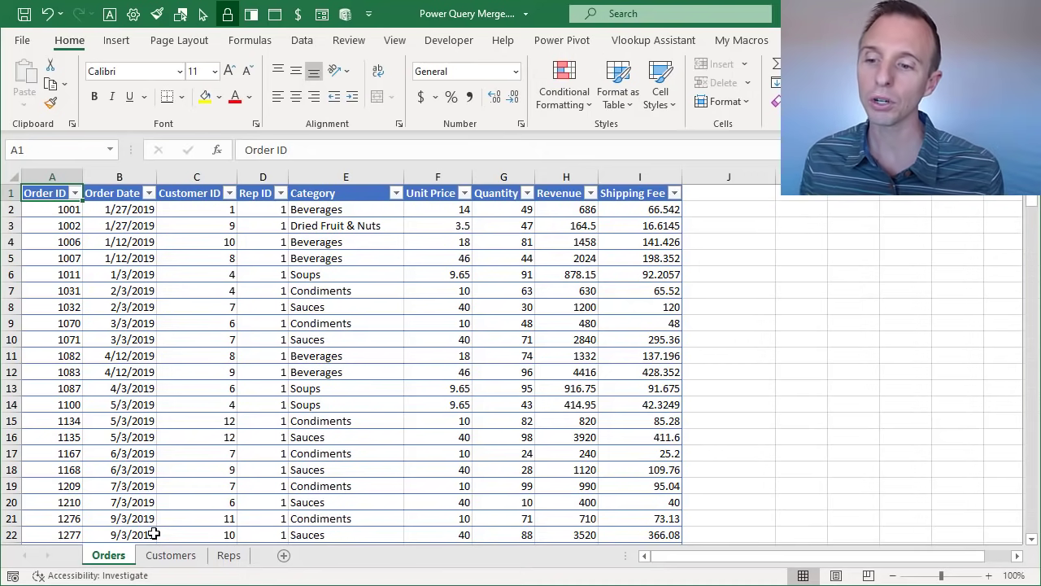
click(171, 557)
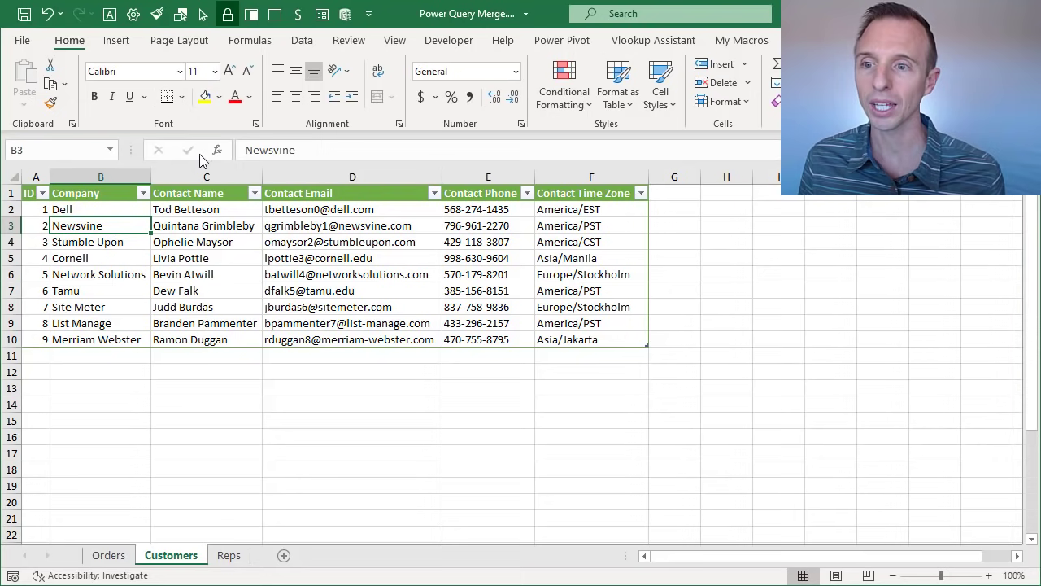
click(303, 44)
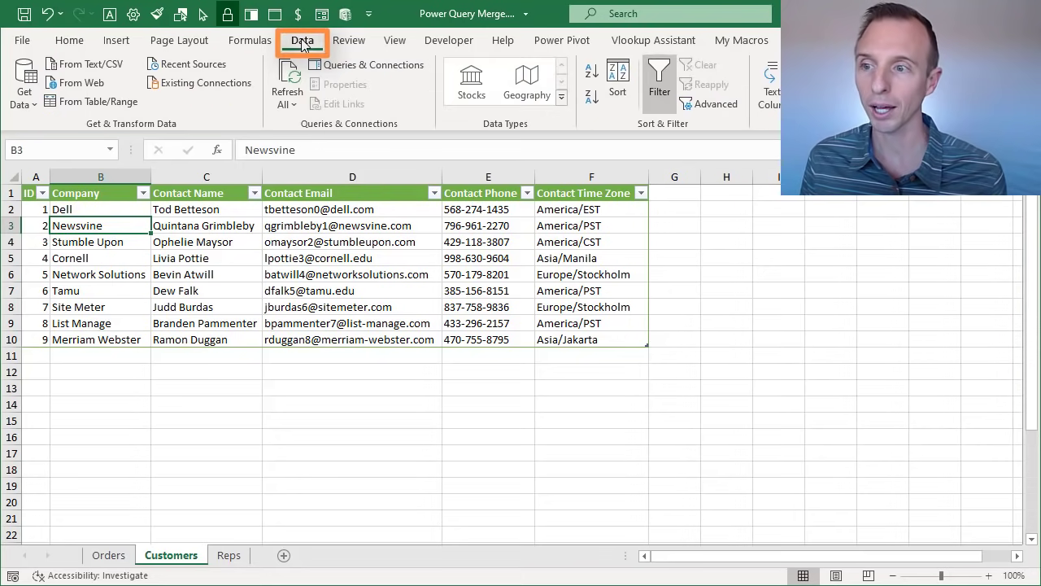
click(111, 108)
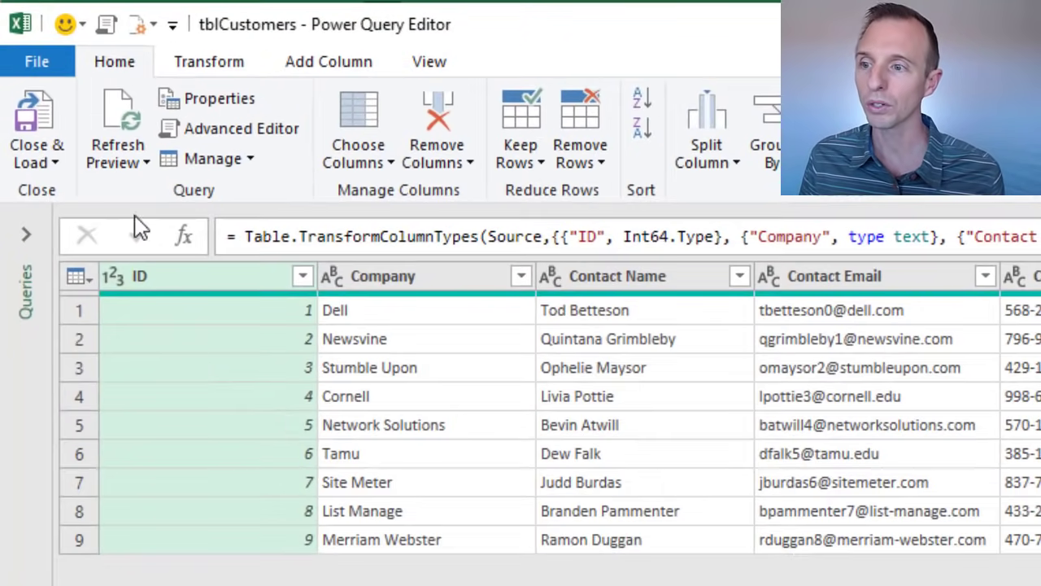
Step: Close the tblCustomers query and load it with the Only Create Connection option
click(54, 162)
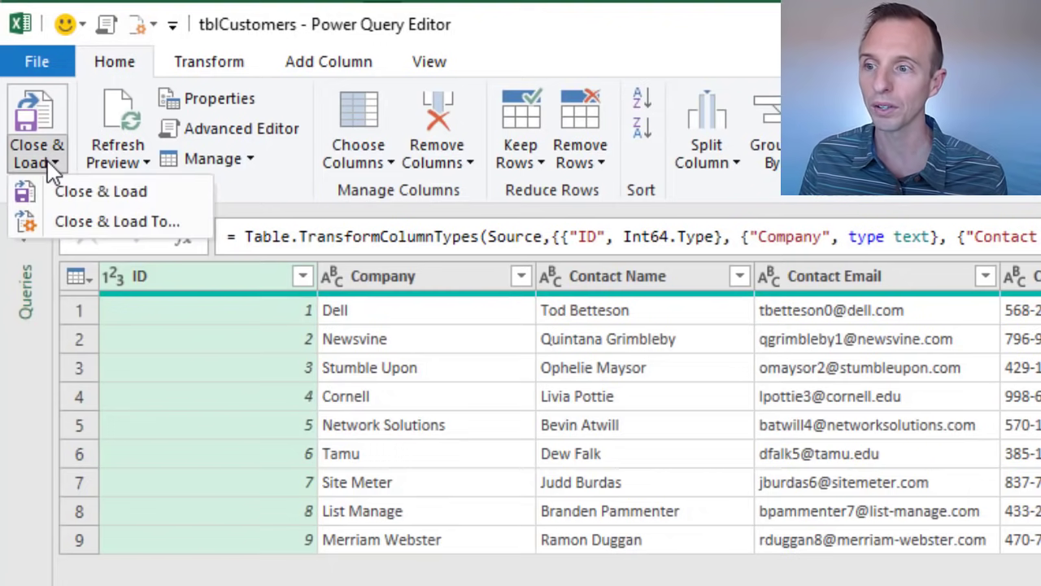
click(71, 227)
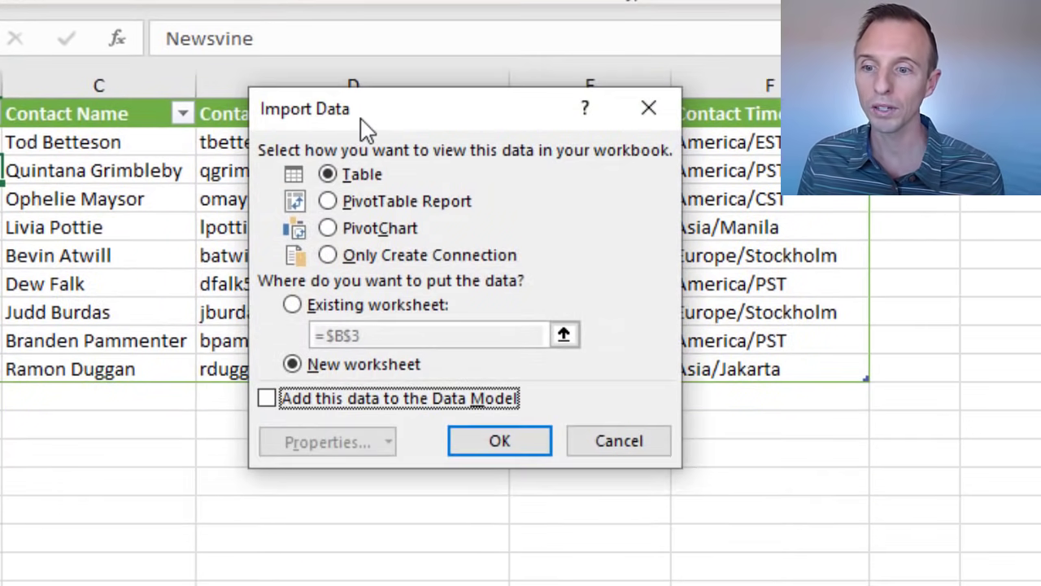
click(329, 261)
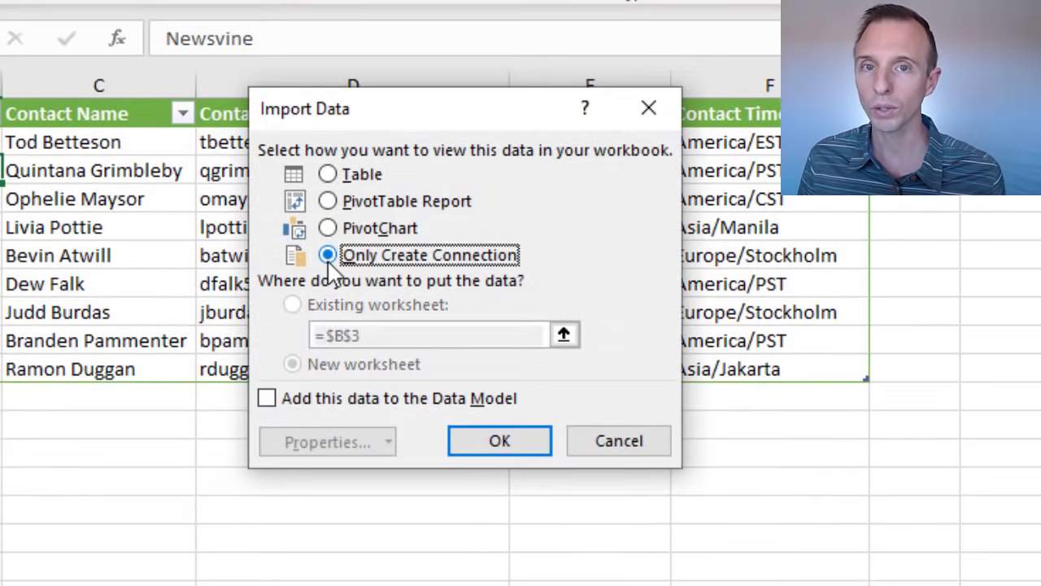
click(494, 442)
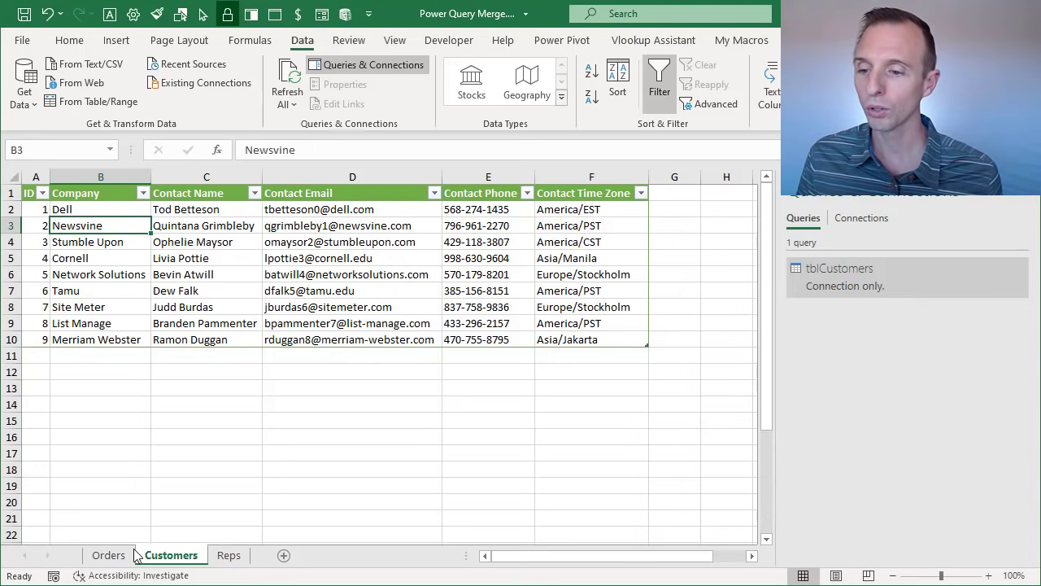
Step: Bring the Orders sheet's table into the Power Query Editor and merge it with tblCustomers, matching Customer ID to ID with a Left Outer join
click(110, 555)
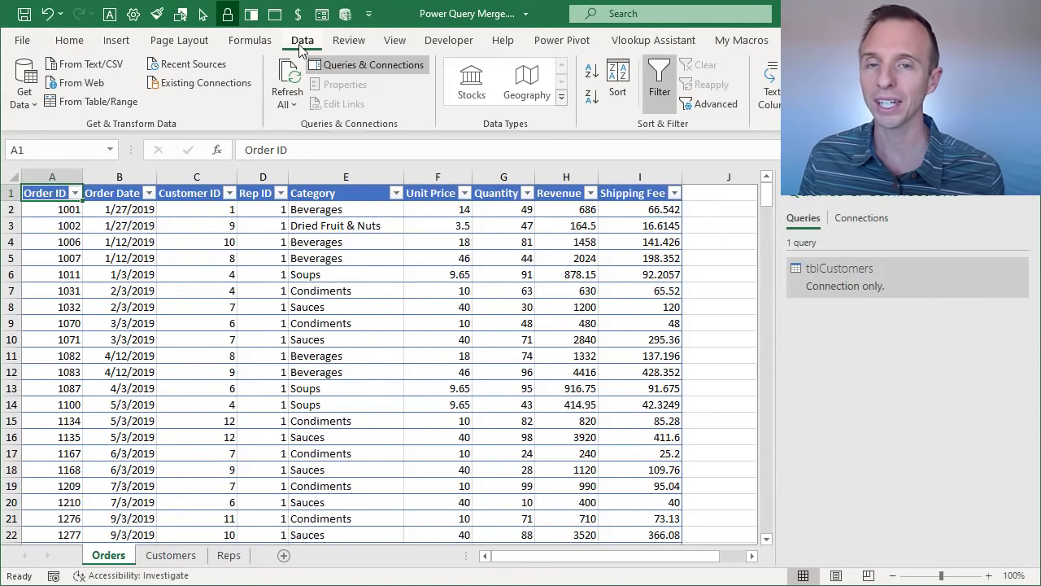
click(79, 106)
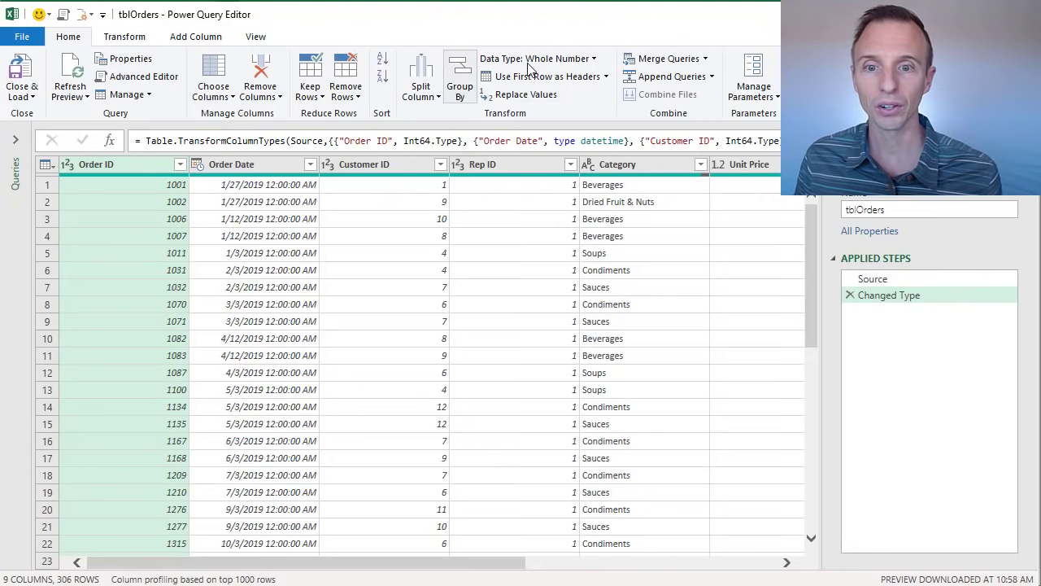
click(661, 58)
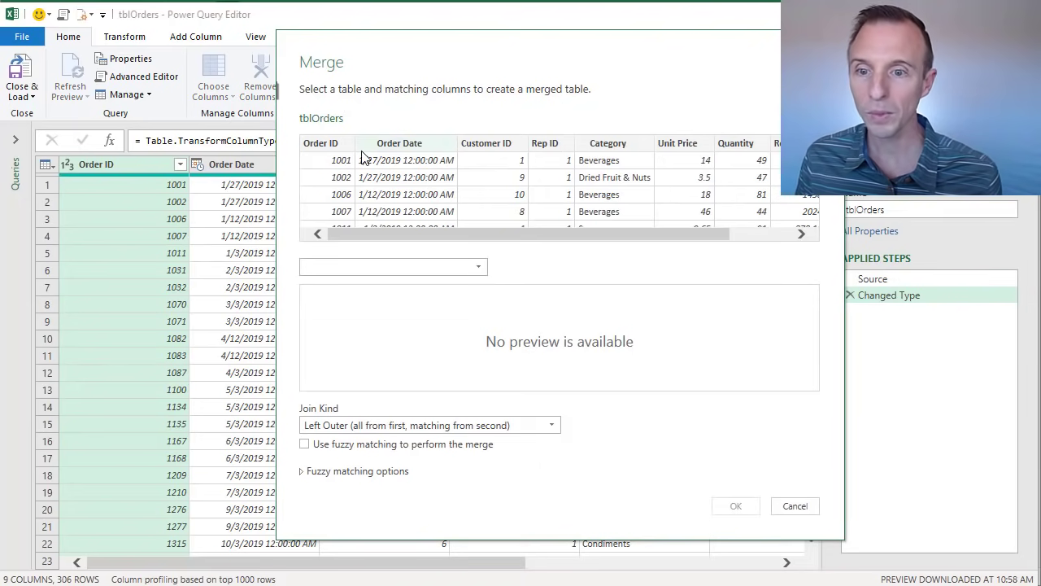
click(480, 151)
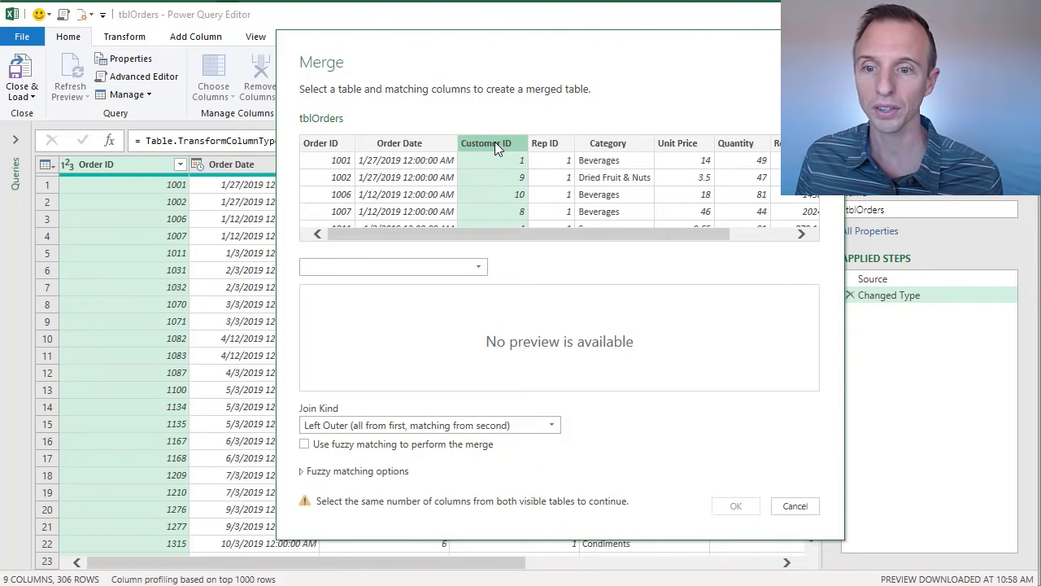
click(479, 269)
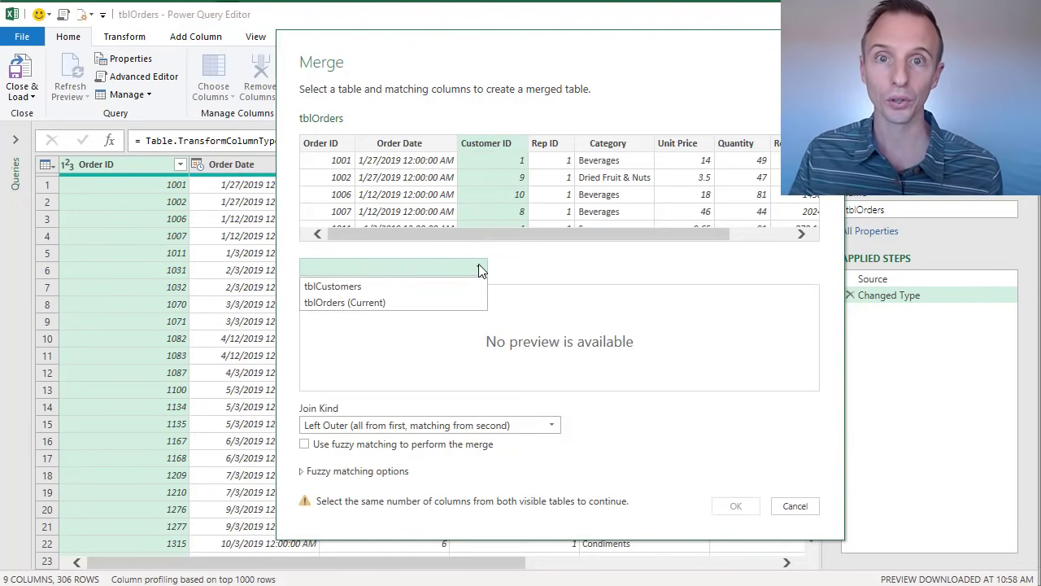
click(342, 285)
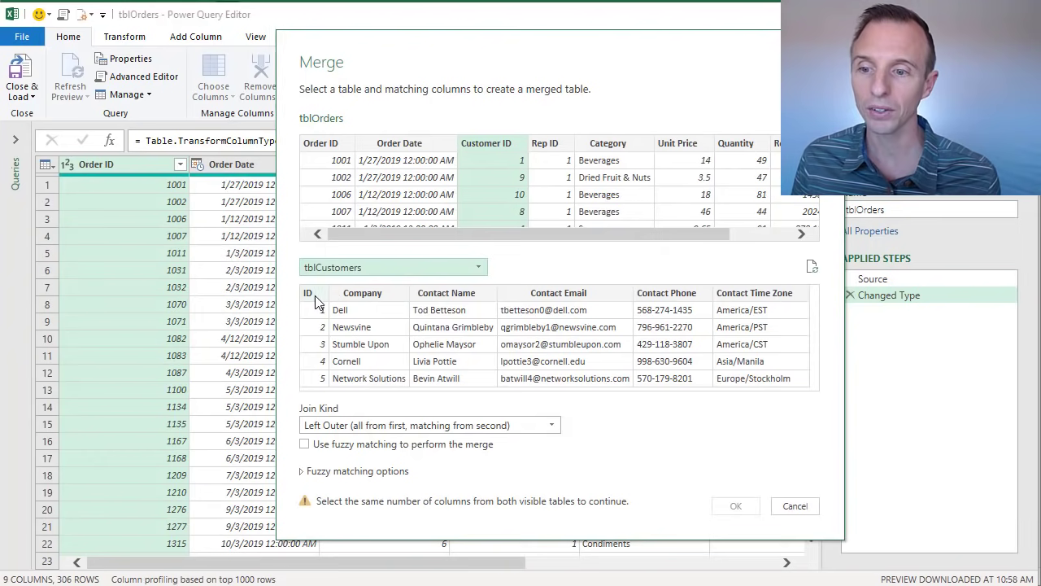
click(316, 296)
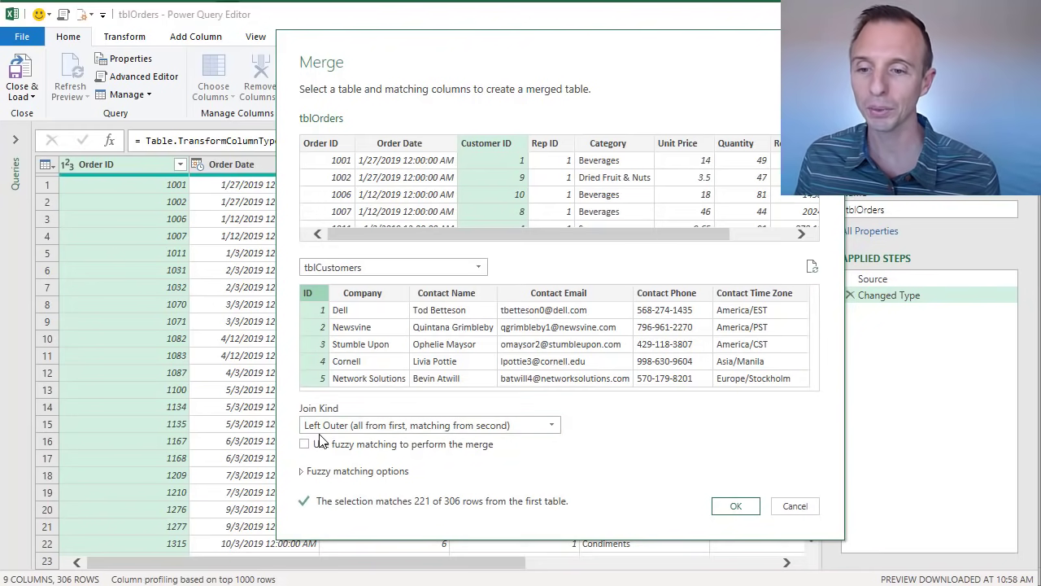
click(371, 427)
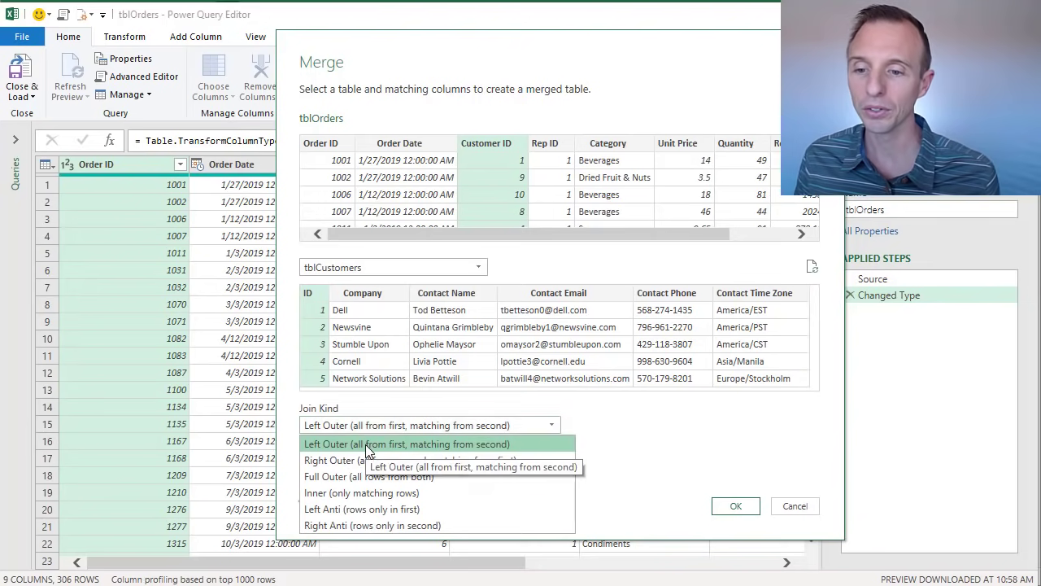
click(365, 445)
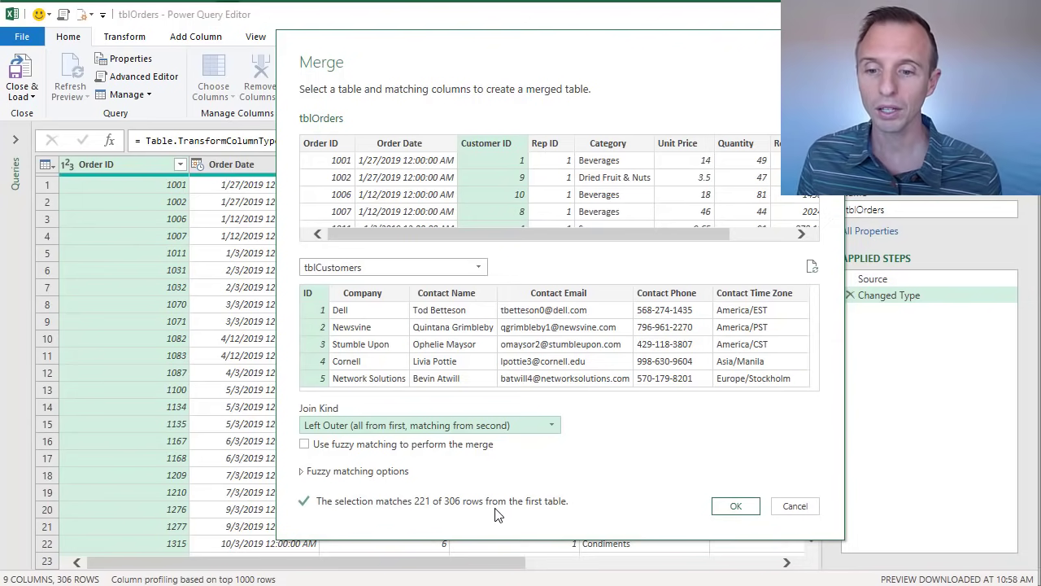
click(729, 507)
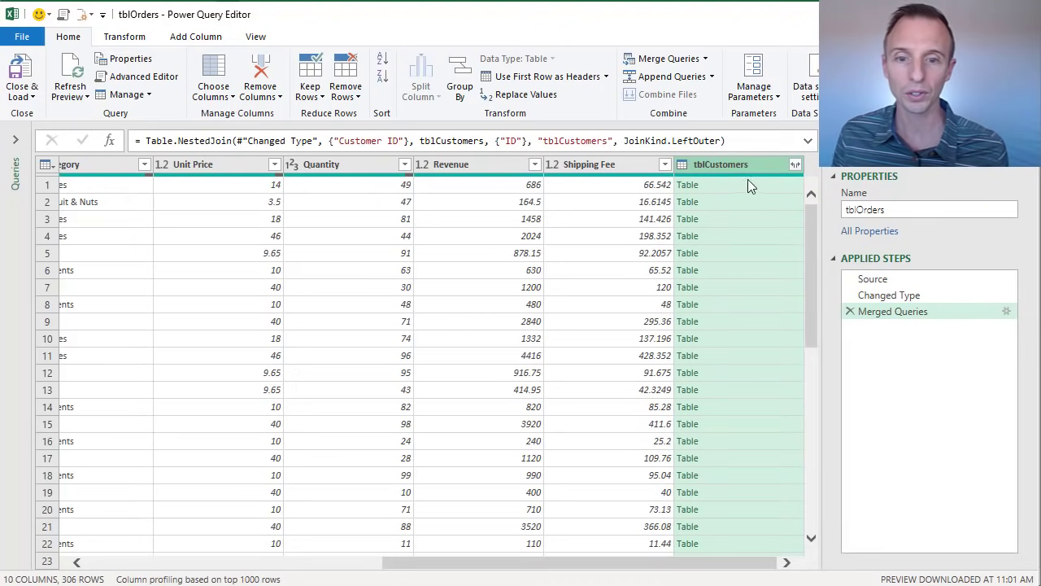
Step: Expand the merged tblCustomers column into every field except ID, without using the original column name as prefix
click(741, 185)
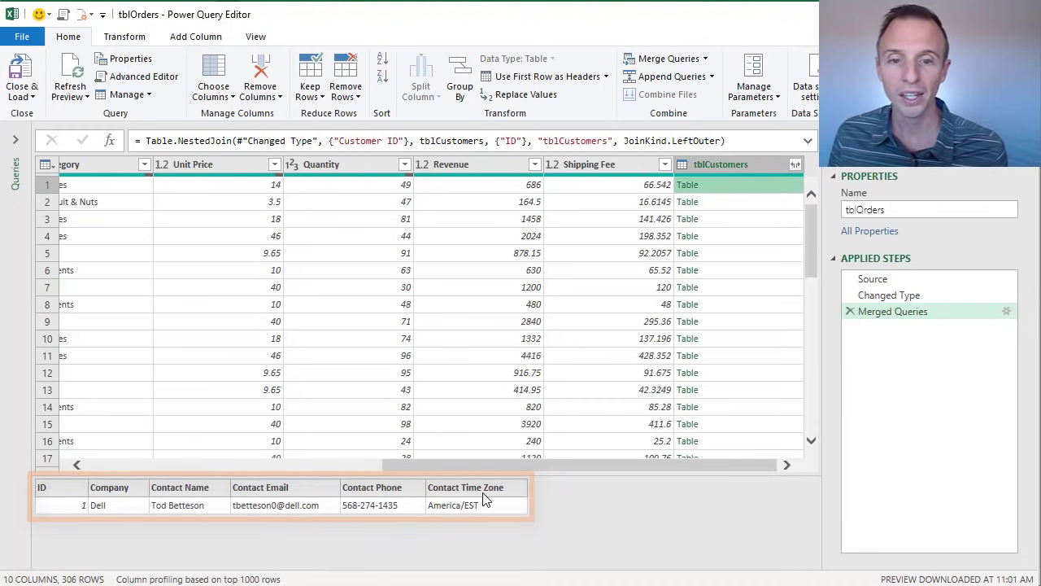
click(796, 164)
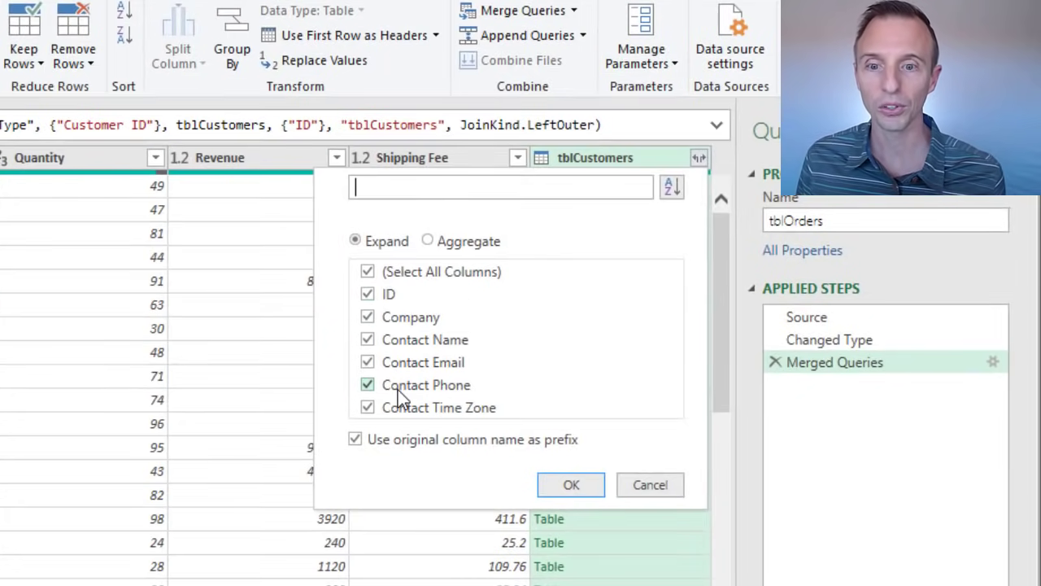
click(368, 294)
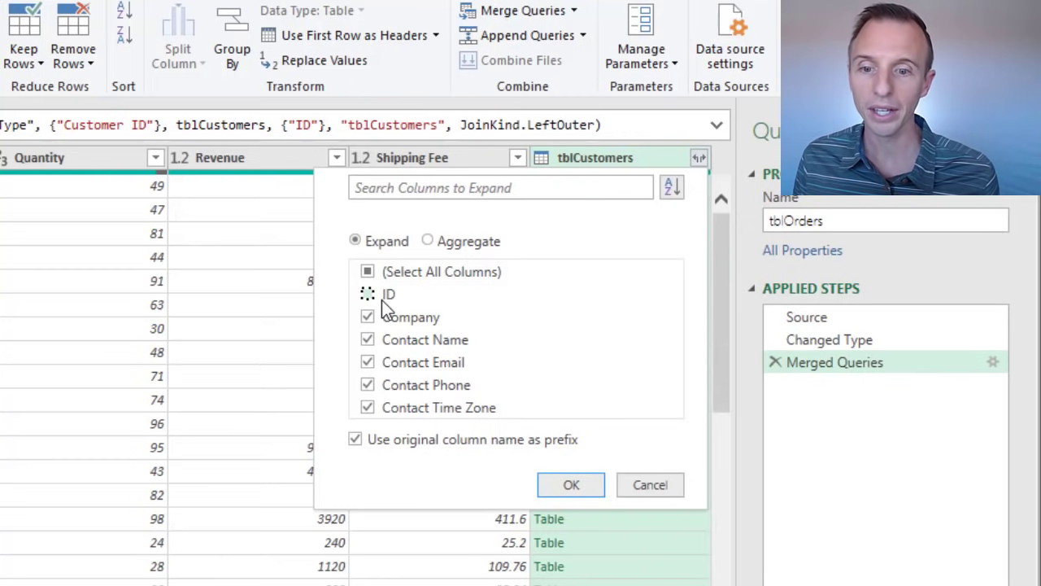
click(354, 440)
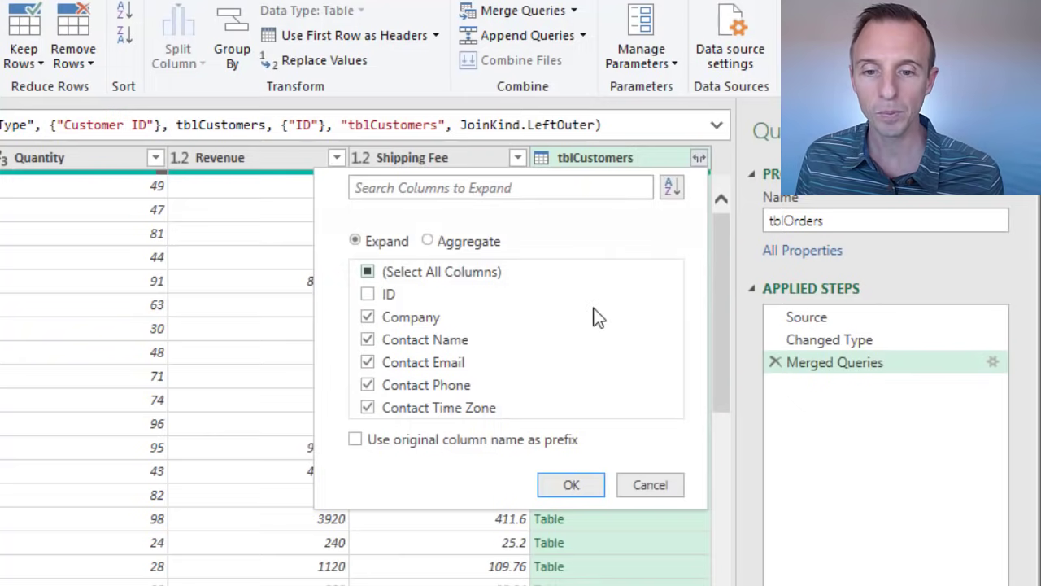
click(570, 486)
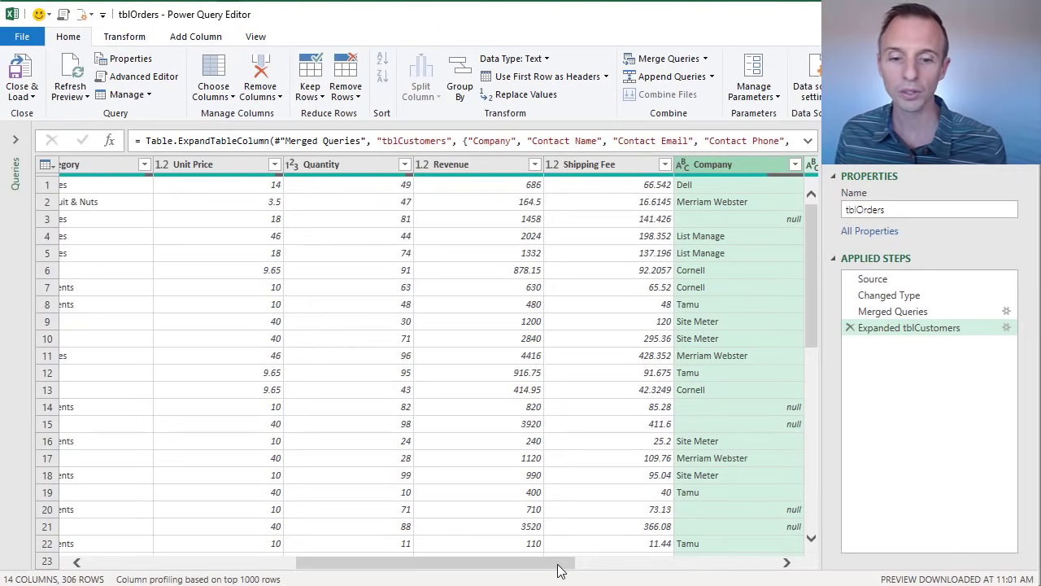
Step: Review the expanded customer columns in tblOrders and compare the tblCustomers and tblOrders queries
drag(562, 563, 730, 544)
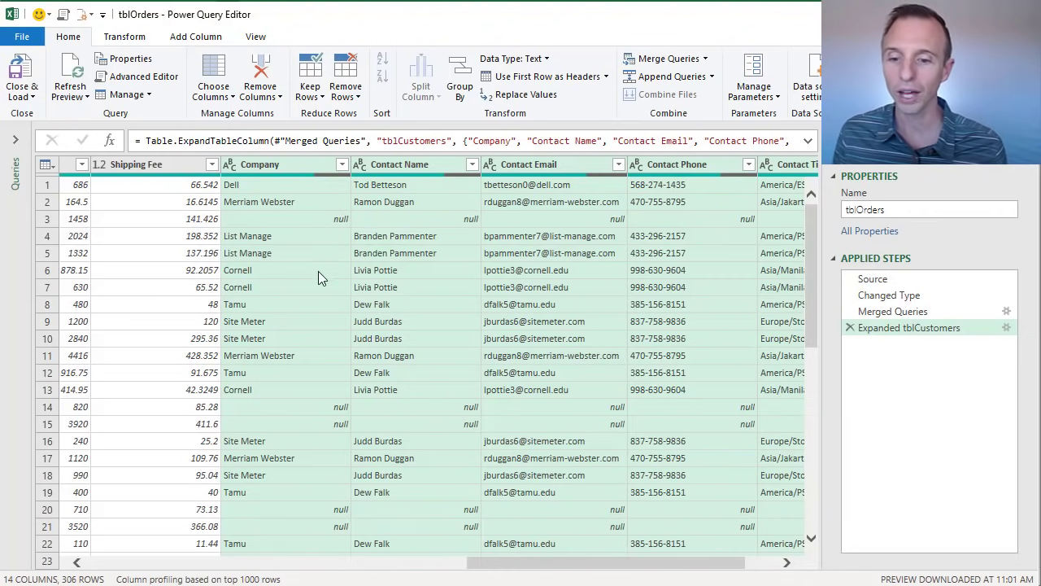
drag(479, 560, 48, 553)
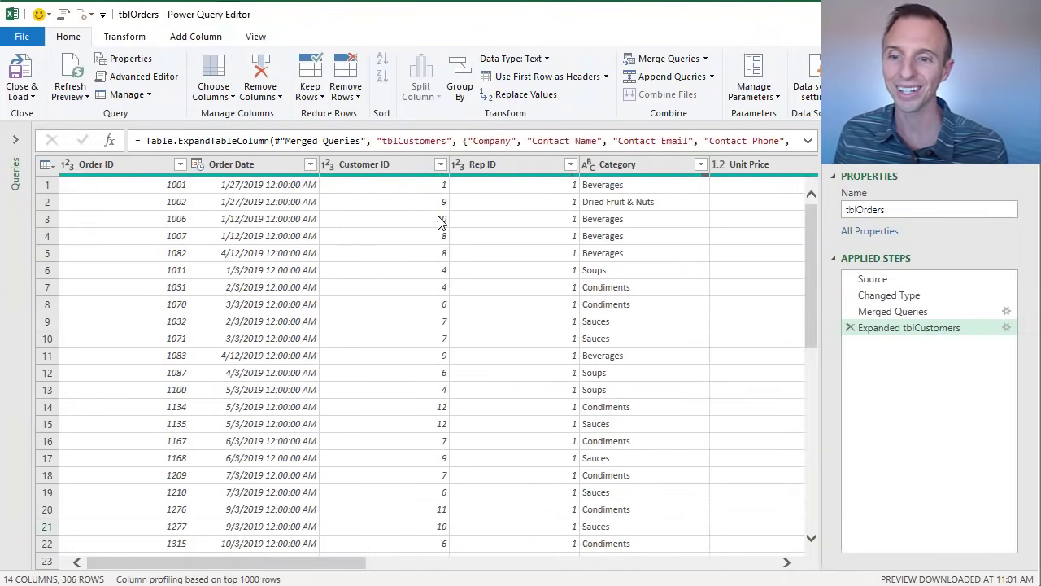
click(17, 144)
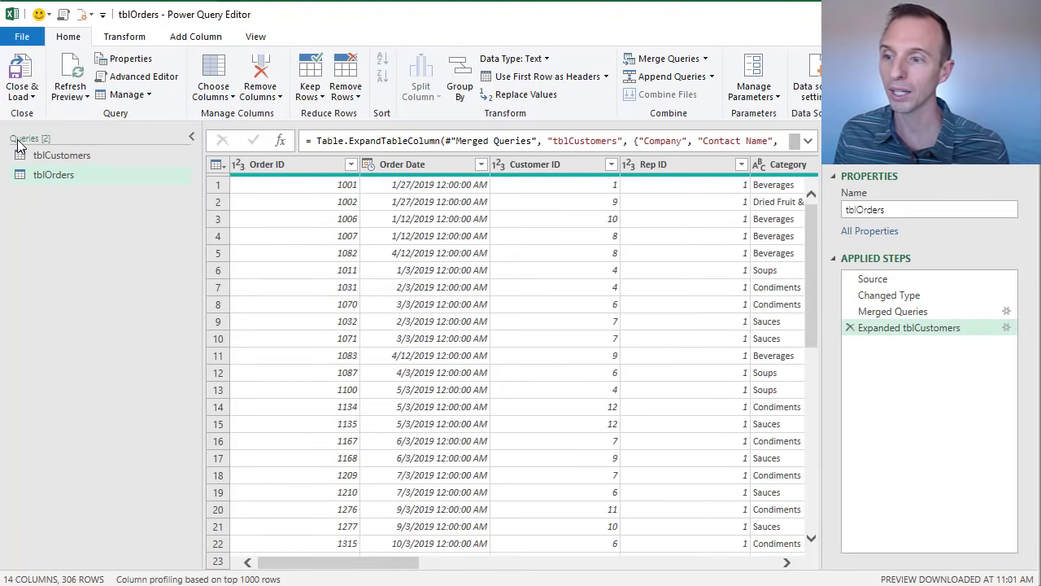
click(64, 154)
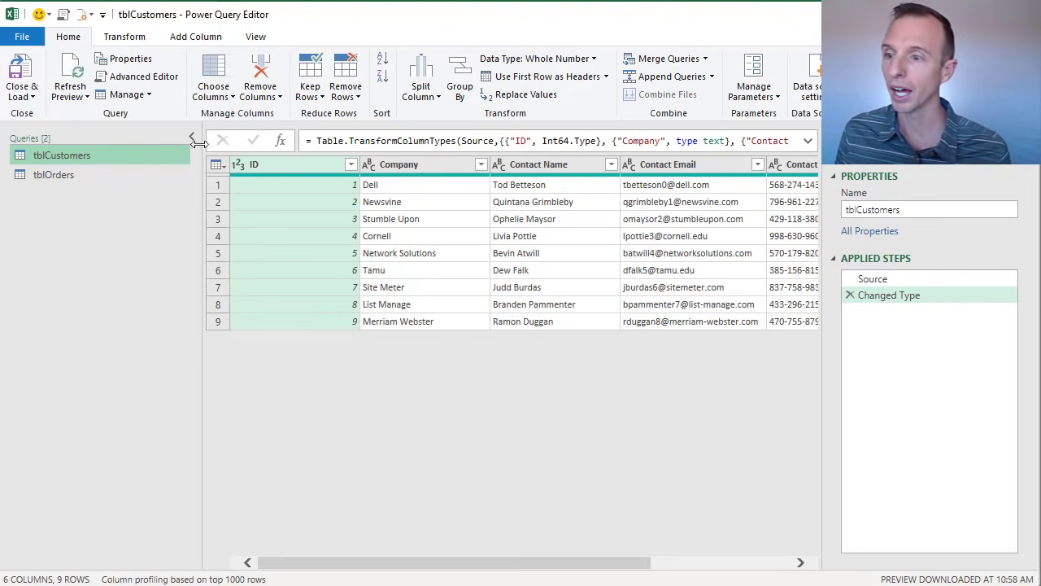
click(53, 177)
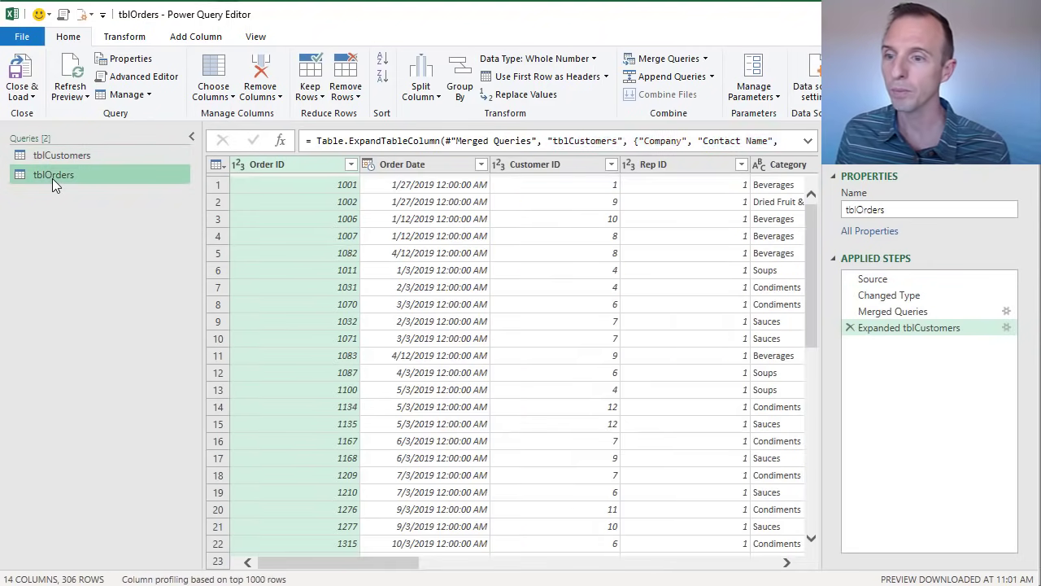
click(187, 136)
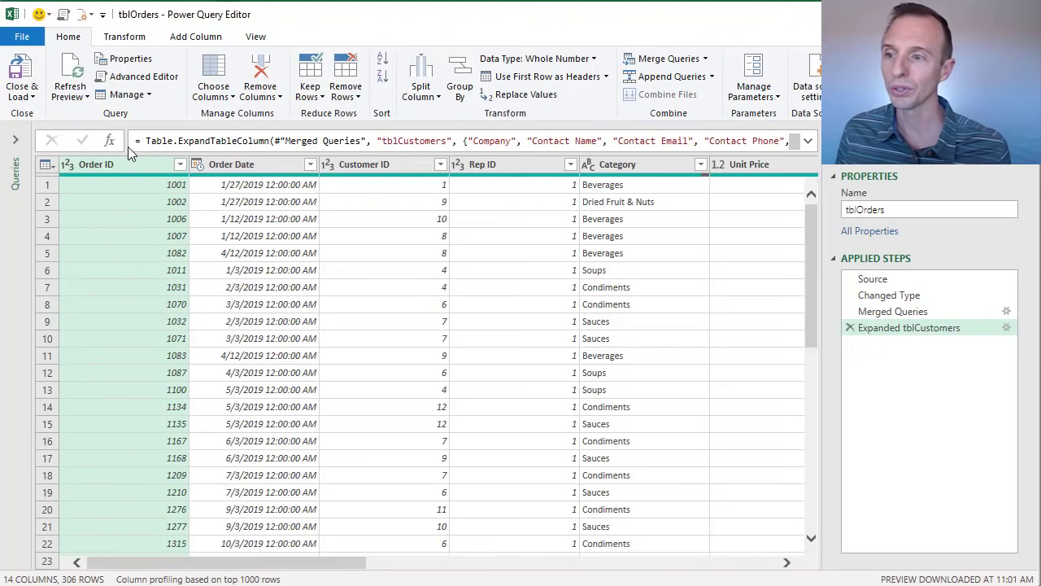
Step: Close the editor, load the merged tblOrders query to a new worksheet, and check its customer columns
click(24, 73)
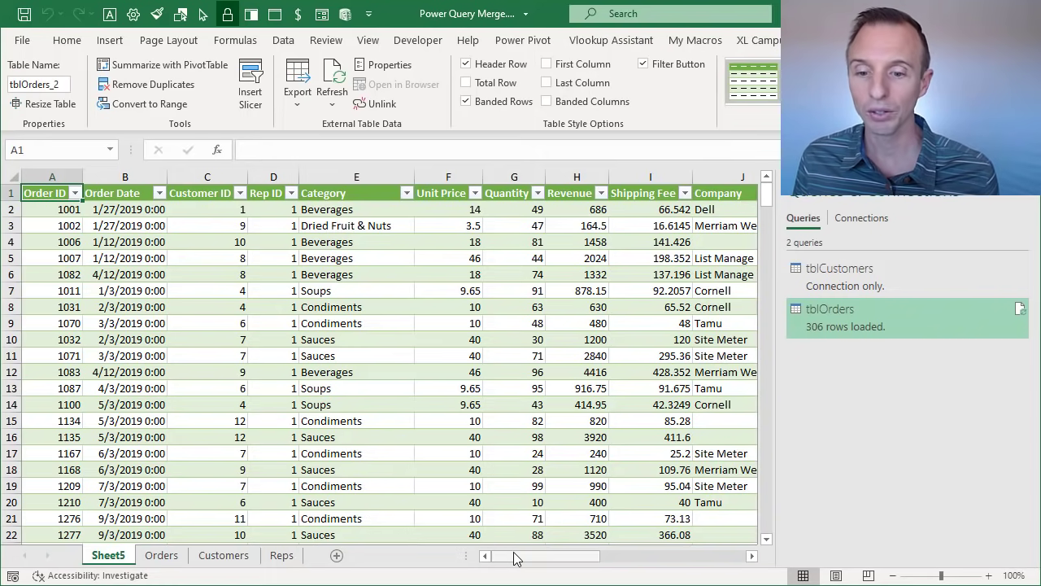
drag(524, 559, 680, 561)
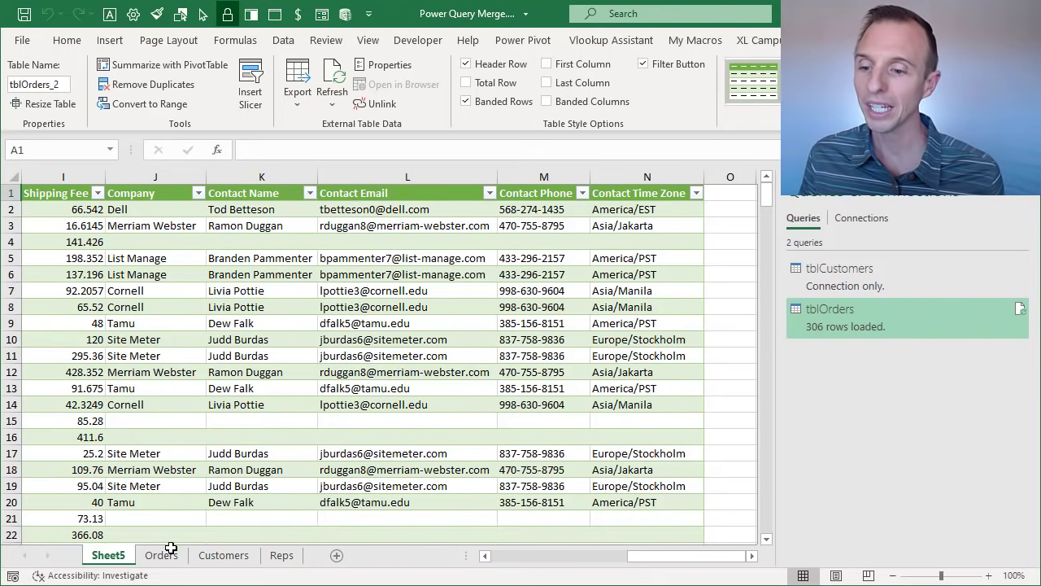
Step: Copy the customer records with IDs 10 to 12 from A29:F31 on the Customers sheet into the table's next free rows, starting at A11
click(204, 555)
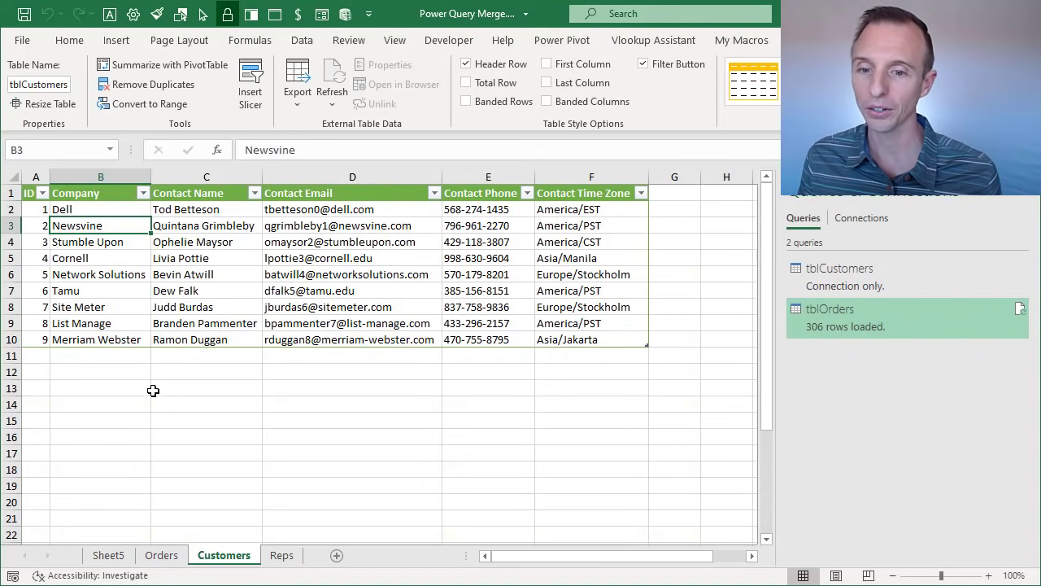
scroll(151, 385, down, 4)
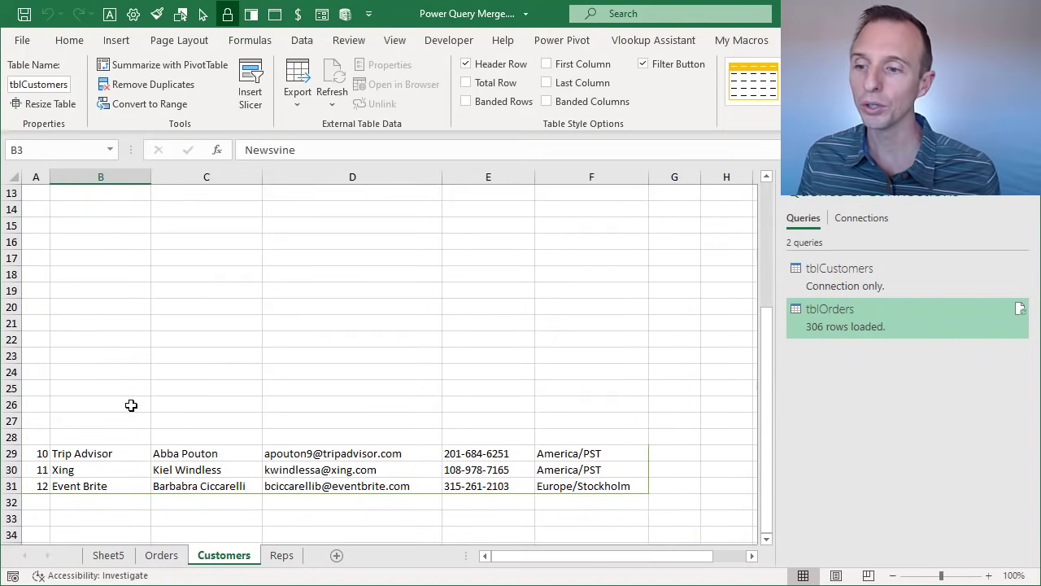
drag(49, 455, 570, 480)
key(ctrl+c)
scroll(269, 341, up, 4)
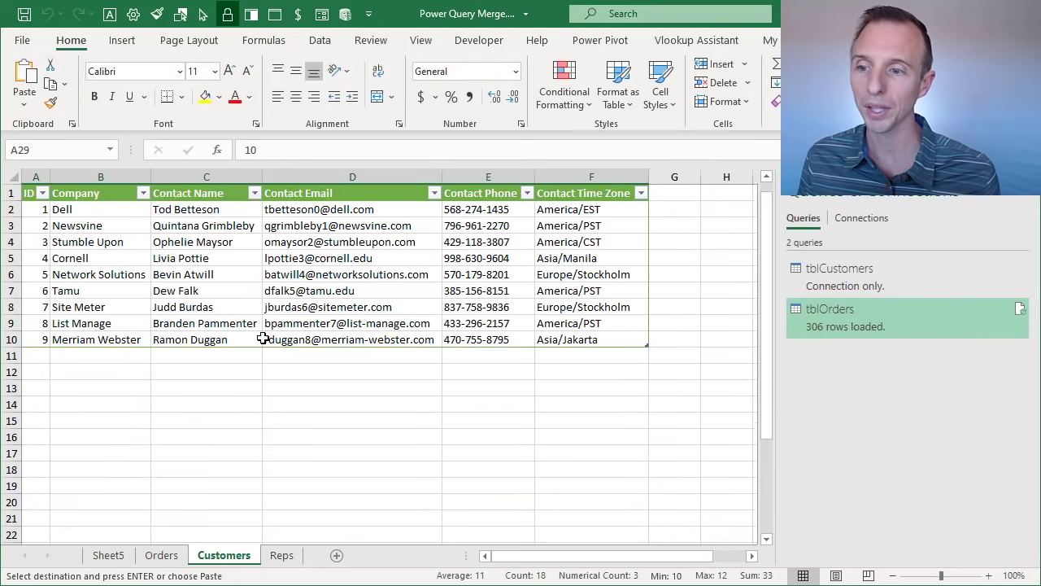
click(38, 360)
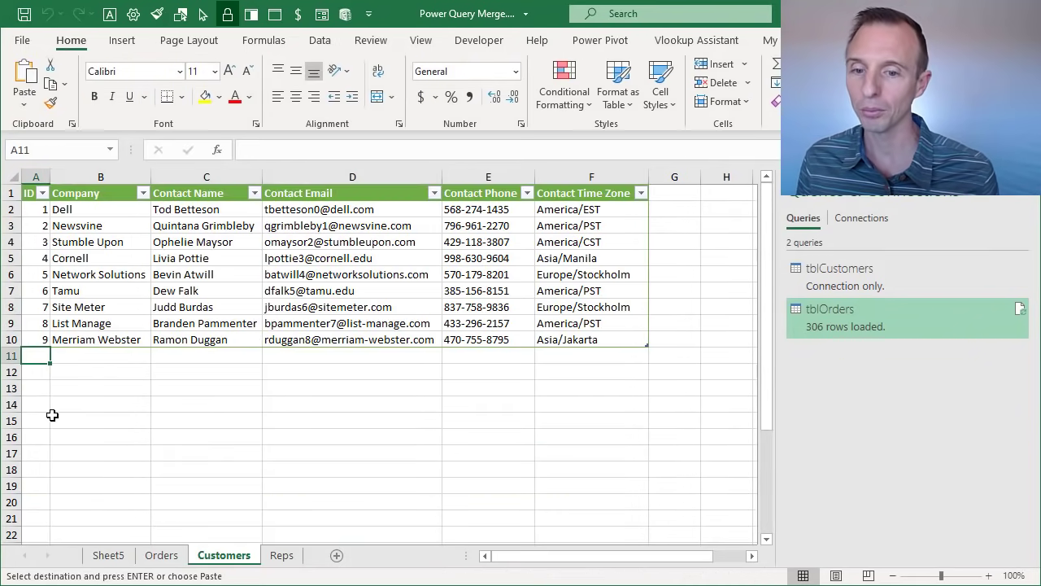
key(ctrl+v)
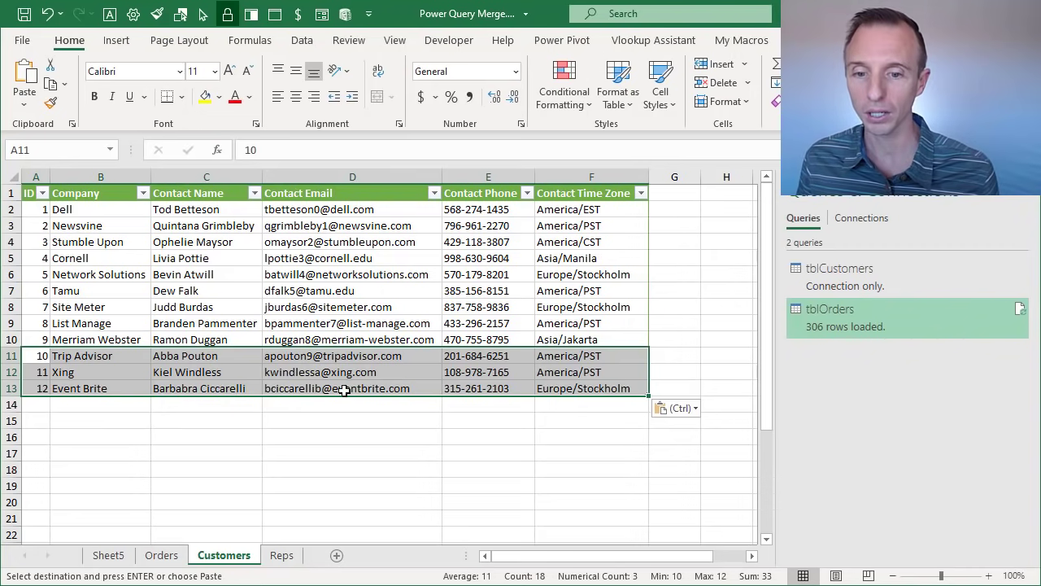
click(636, 377)
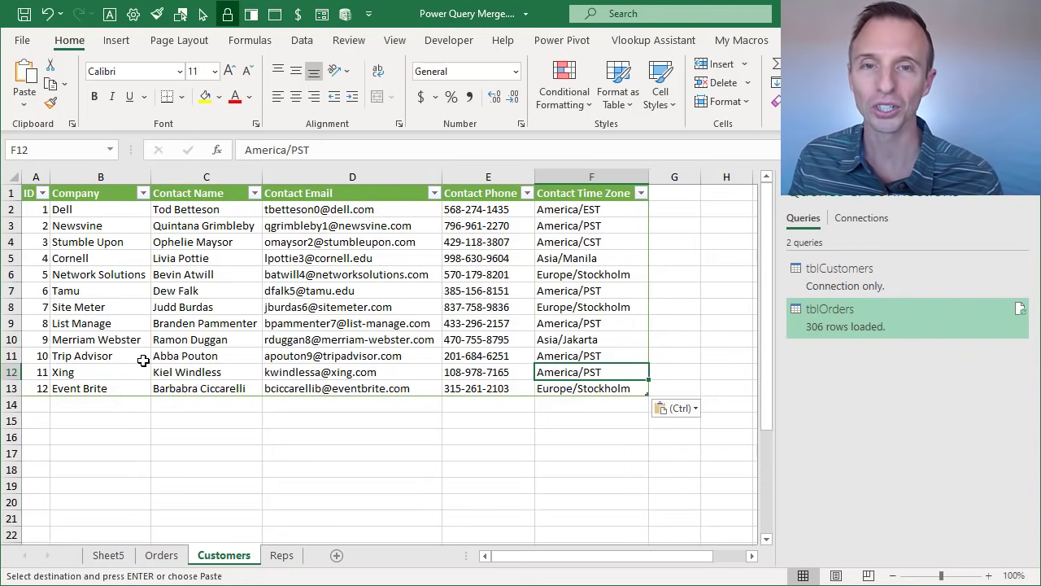
Step: Refresh the merged orders table on Sheet5 and compare it with the source tables on the Orders and Customers sheets
click(108, 555)
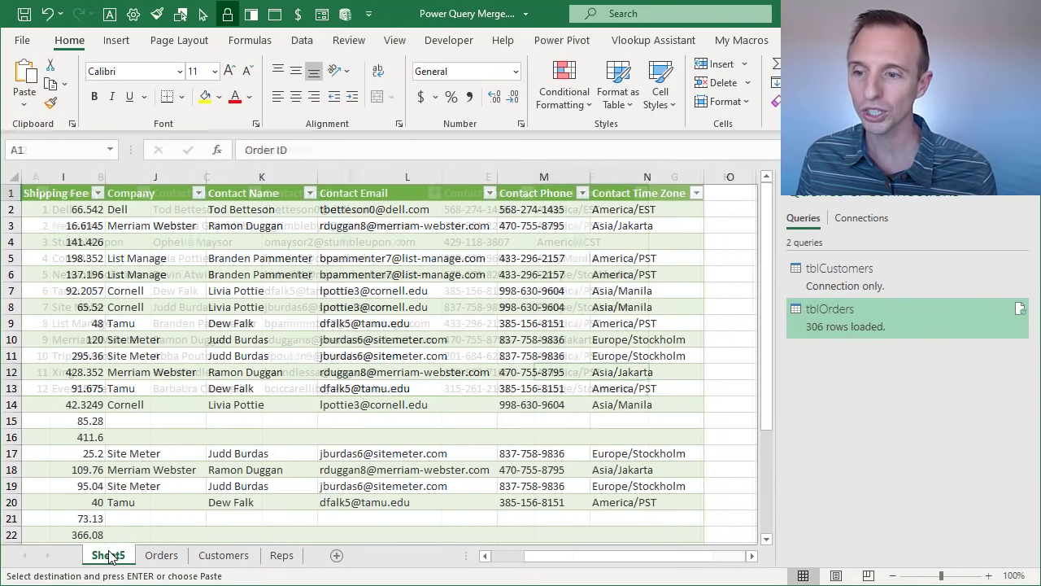
right_click(176, 241)
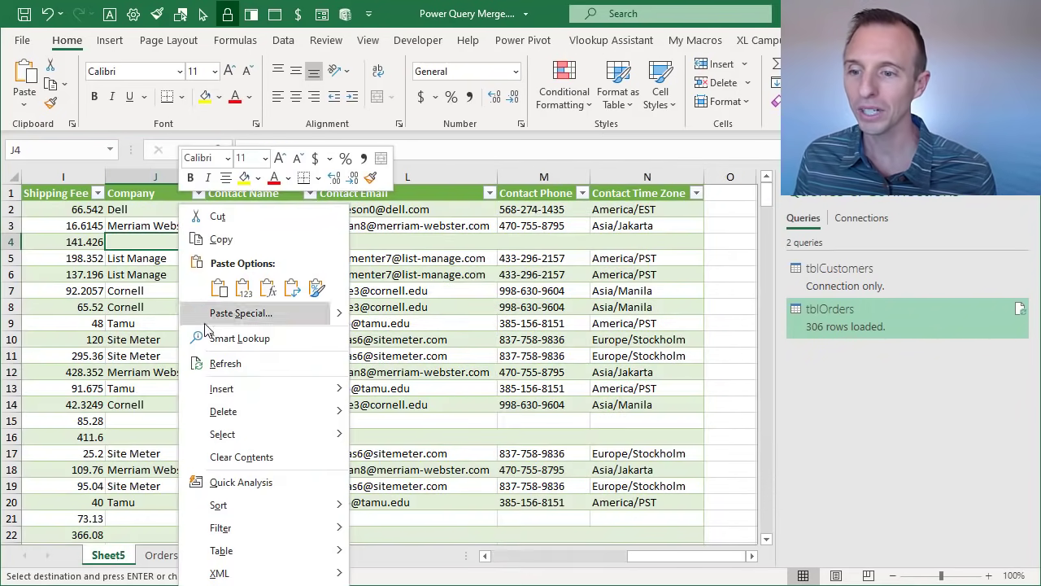
click(255, 367)
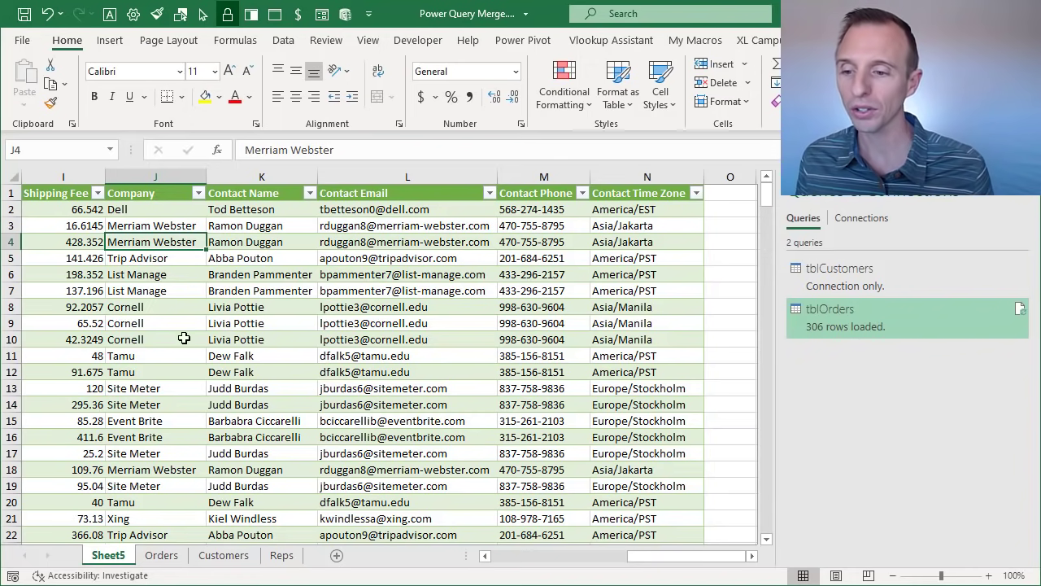
click(162, 555)
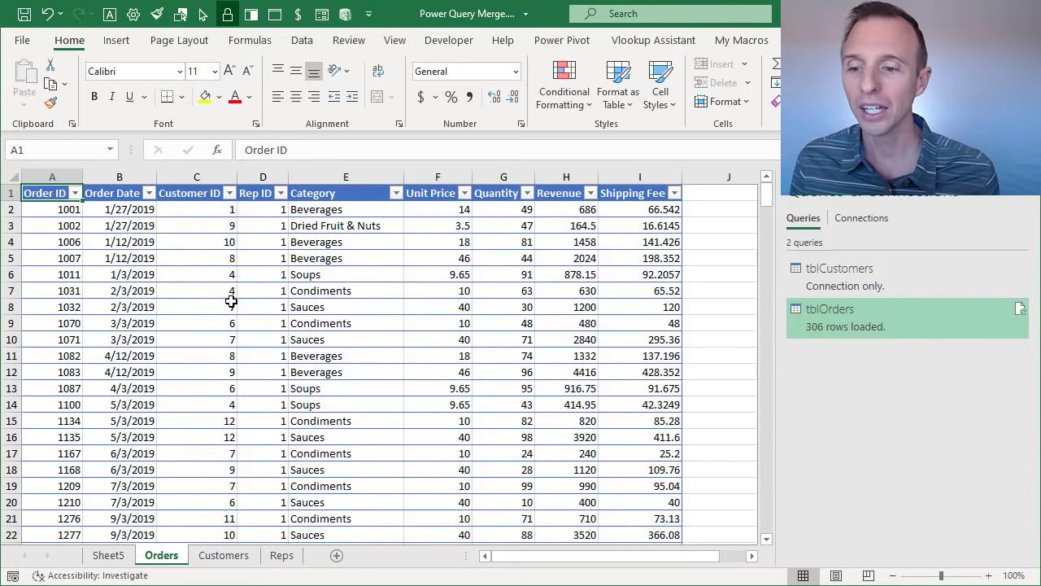
click(223, 555)
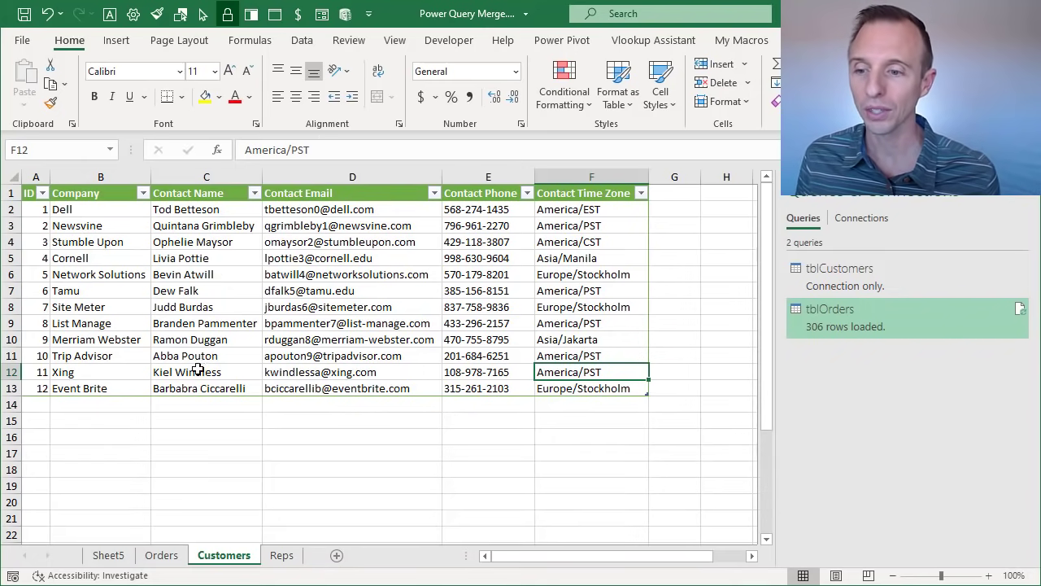
click(107, 555)
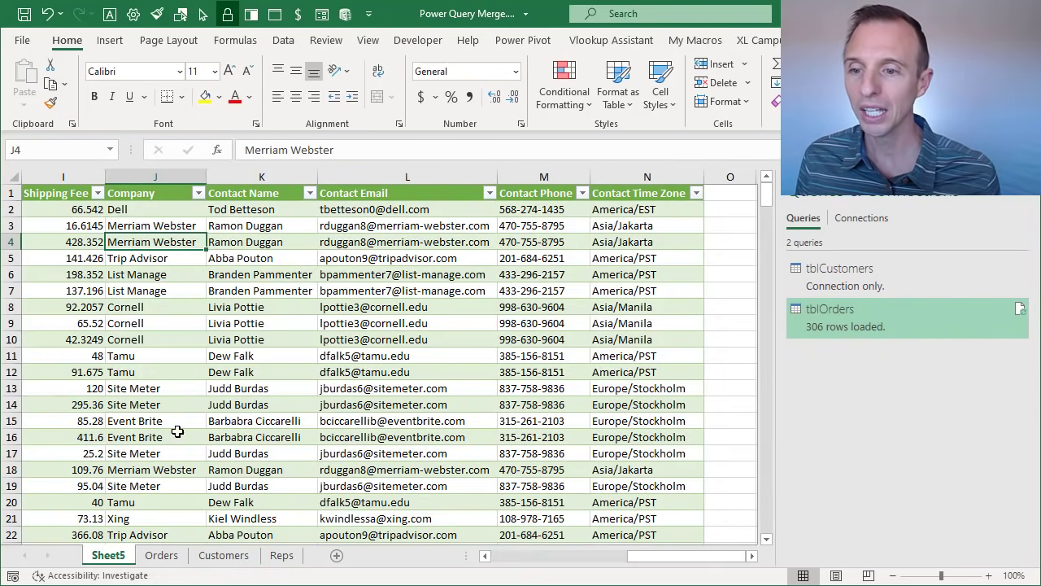